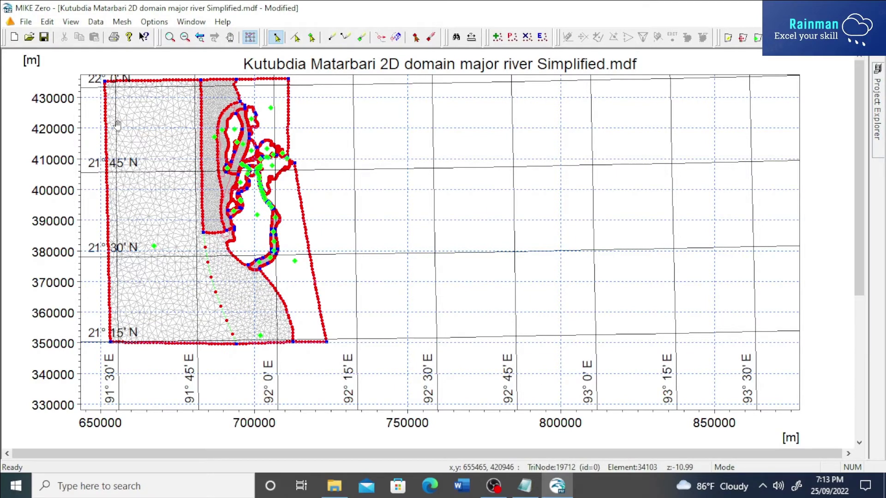
Zoom and pan across the mesh to survey the whole domain
{"action": "scroll", "coordinate": [153, 134], "scroll_direction": "up", "scroll_amount": 3}
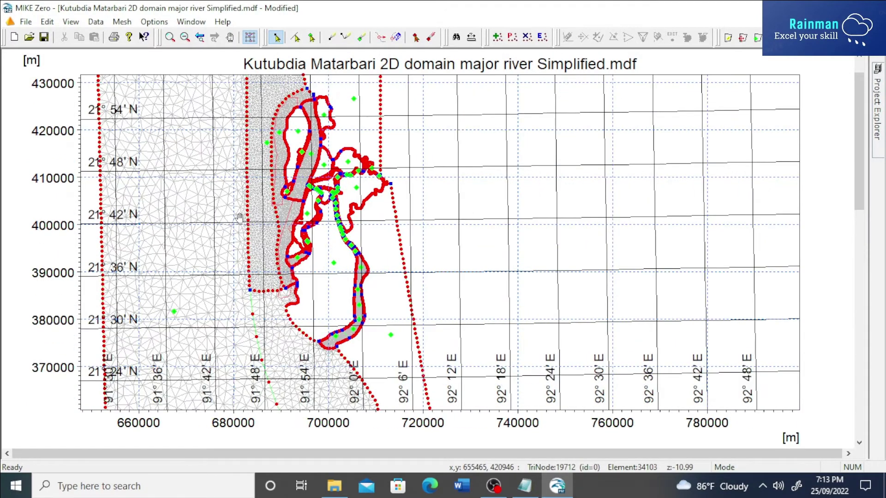
{"action": "scroll", "coordinate": [239, 217], "scroll_direction": "down", "scroll_amount": 3}
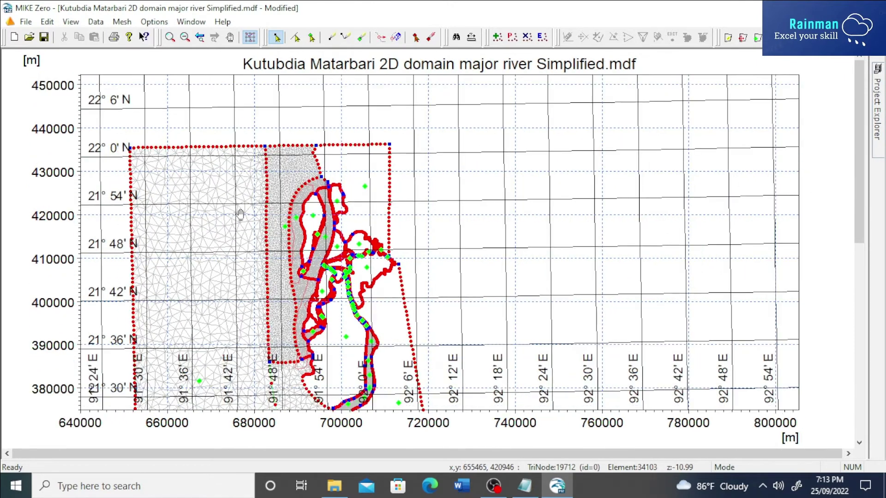
{"action": "left_click_drag", "start_coordinate": [247, 224], "coordinate": [247, 138]}
{"action": "scroll", "coordinate": [284, 181], "scroll_direction": "down", "scroll_amount": 2}
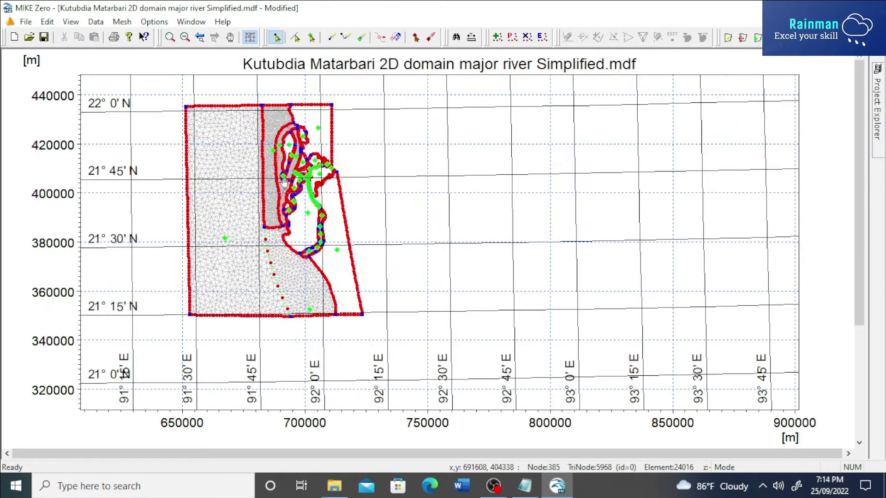
{"action": "scroll", "coordinate": [284, 182], "scroll_direction": "up", "scroll_amount": 3}
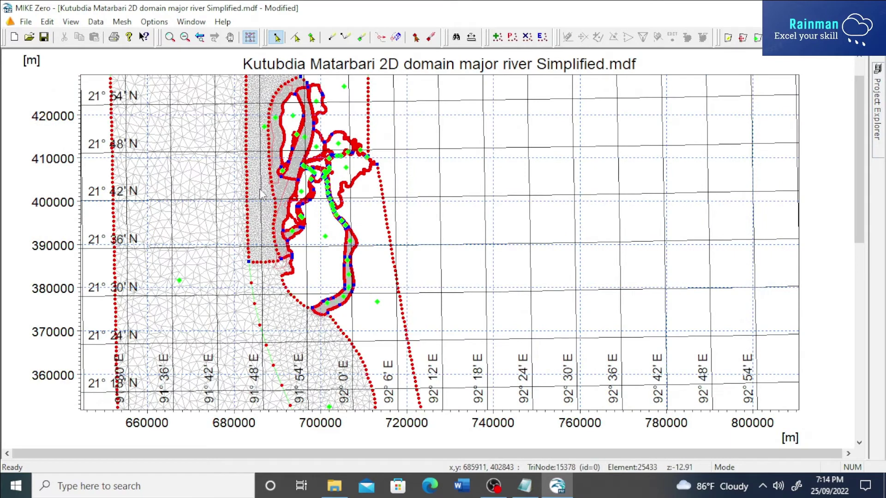
{"action": "scroll", "coordinate": [336, 193], "scroll_direction": "down", "scroll_amount": 1}
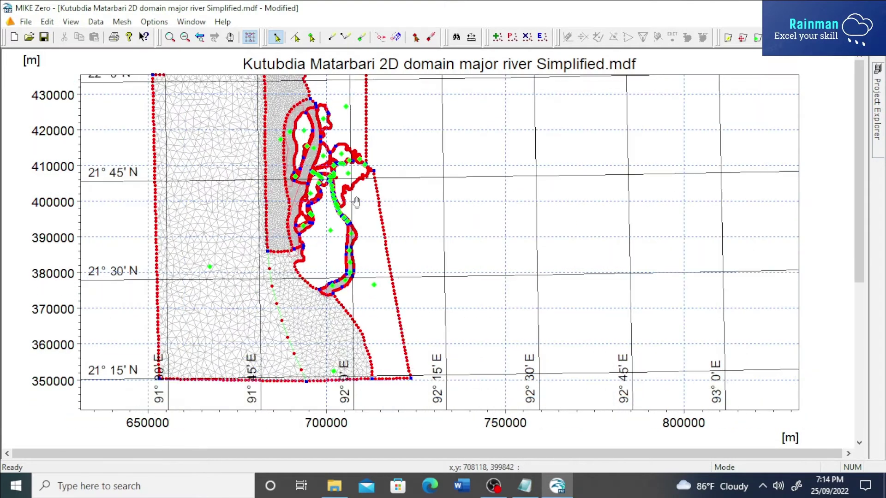
{"action": "scroll", "coordinate": [356, 202], "scroll_direction": "down", "scroll_amount": 1}
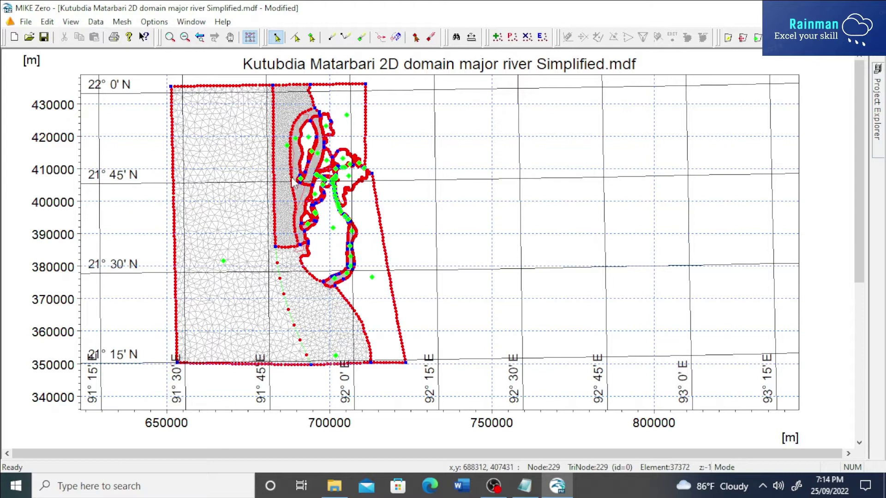
Load Only_river_bathy.xyz as scatter data
{"action": "left_click", "coordinate": [88, 26]}
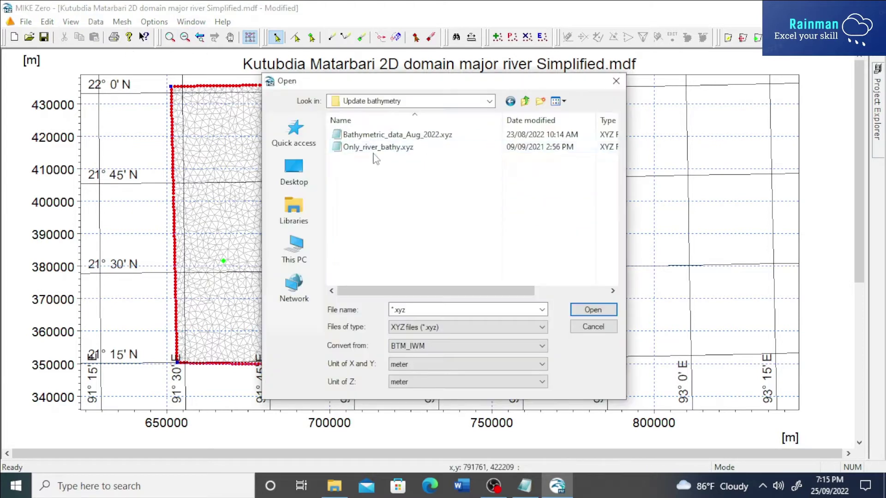
{"action": "left_click", "coordinate": [397, 134]}
{"action": "left_click", "coordinate": [381, 148]}
{"action": "left_click", "coordinate": [377, 135]}
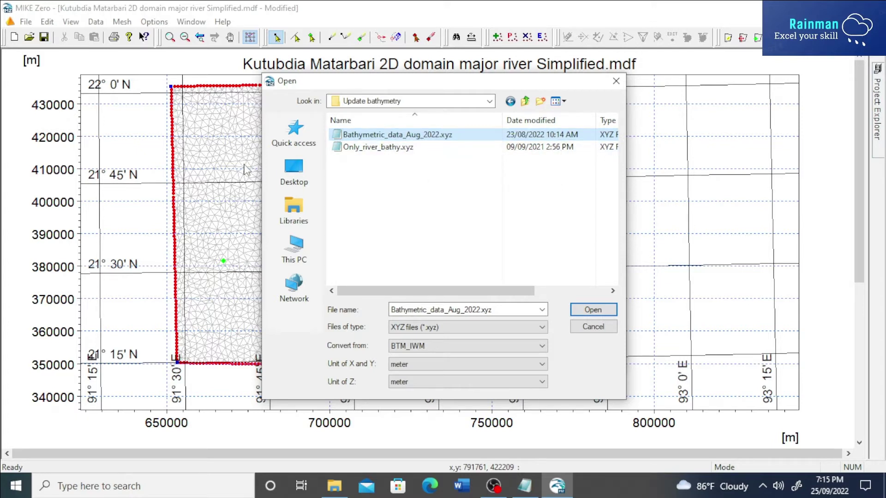
{"action": "left_click", "coordinate": [377, 147]}
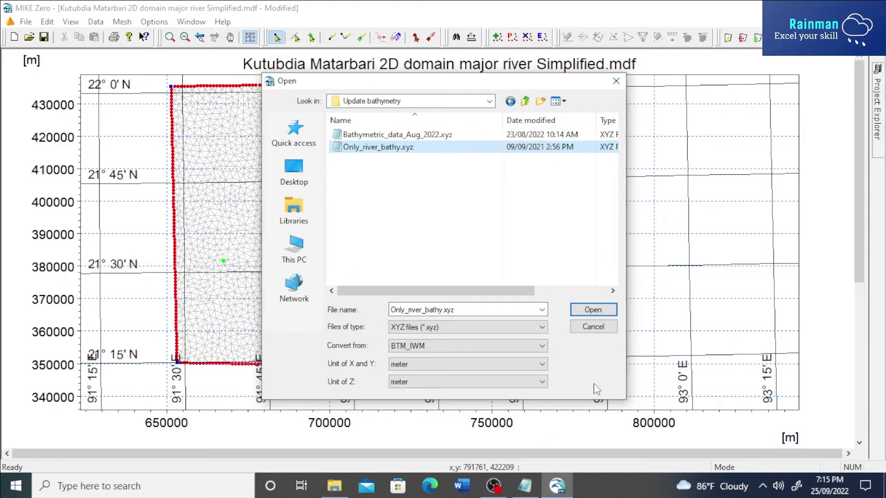
{"action": "left_click", "coordinate": [594, 313]}
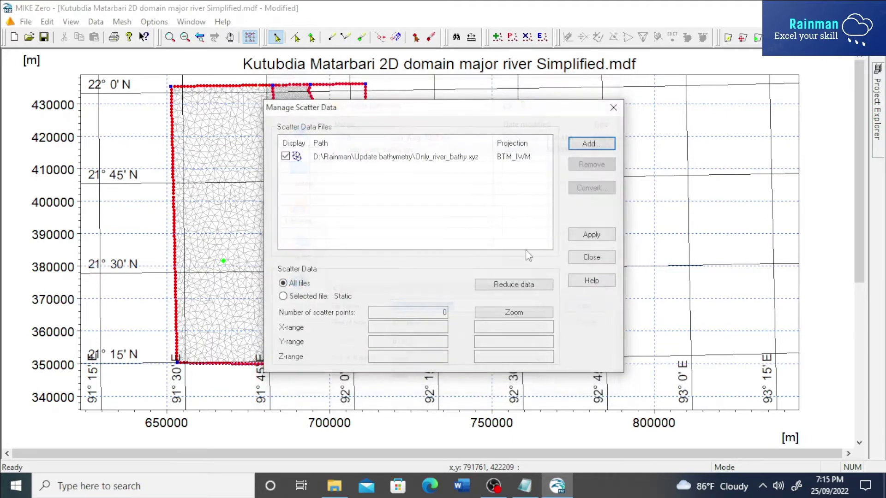
Add Bathymetric_data_Aug_2022.xyz as a second scatter data file
{"action": "left_click", "coordinate": [592, 144]}
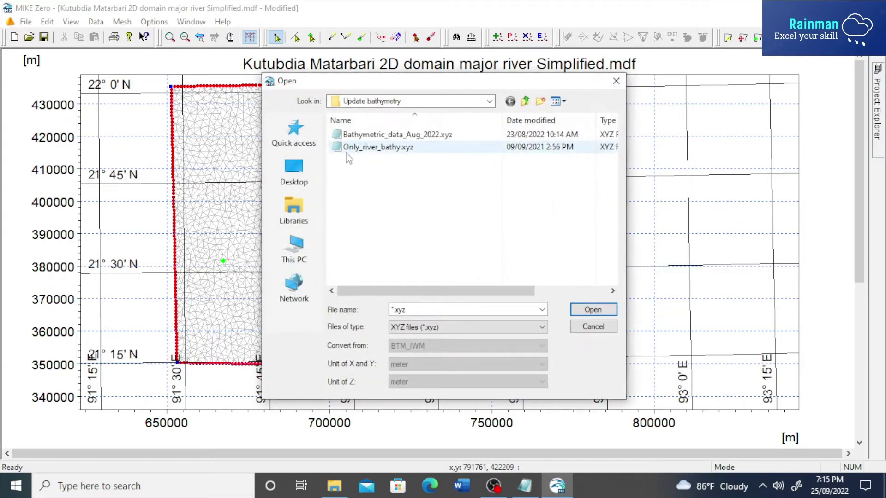
{"action": "left_click", "coordinate": [425, 135]}
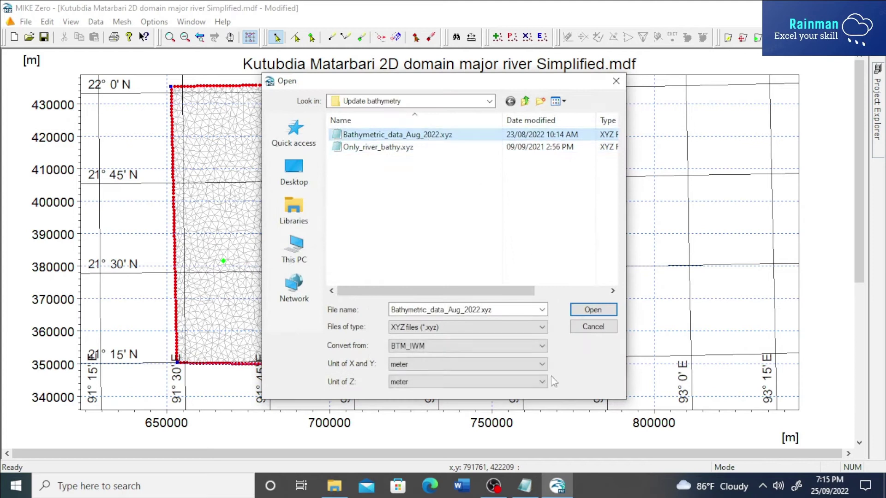
{"action": "left_click", "coordinate": [591, 309]}
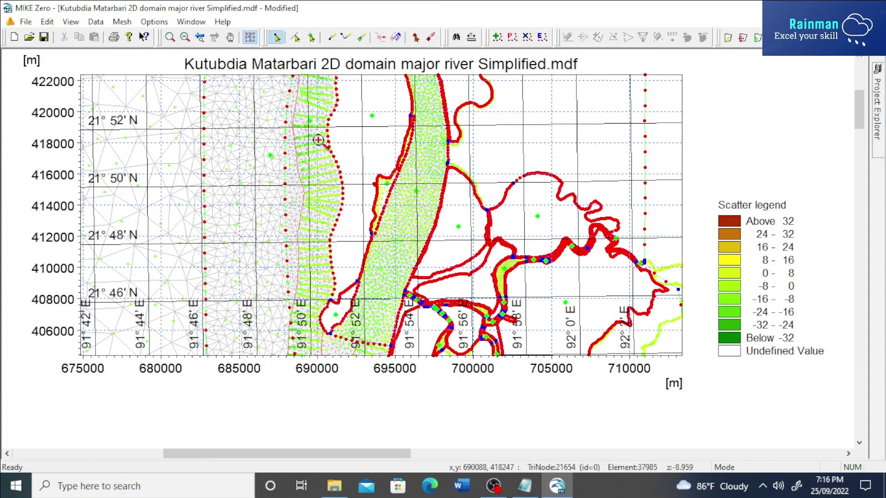
{"action": "scroll", "coordinate": [328, 107], "scroll_direction": "up", "scroll_amount": 5}
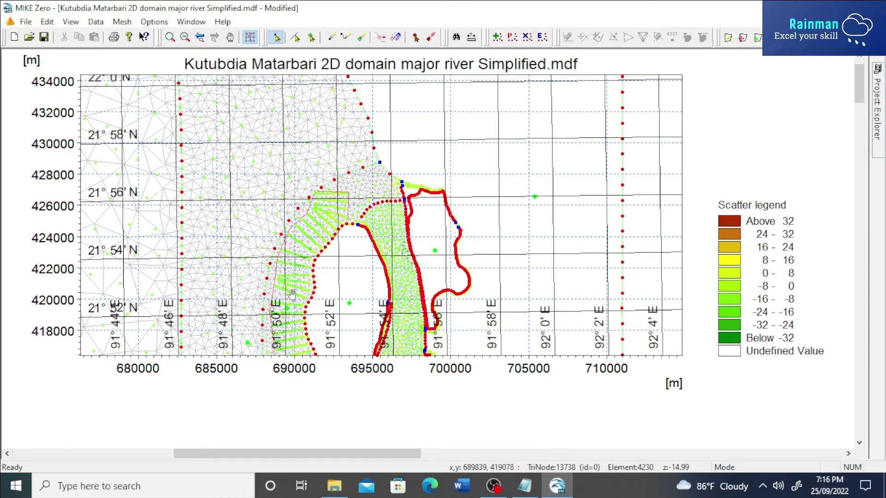
{"action": "scroll", "coordinate": [315, 231], "scroll_direction": "down", "scroll_amount": 5}
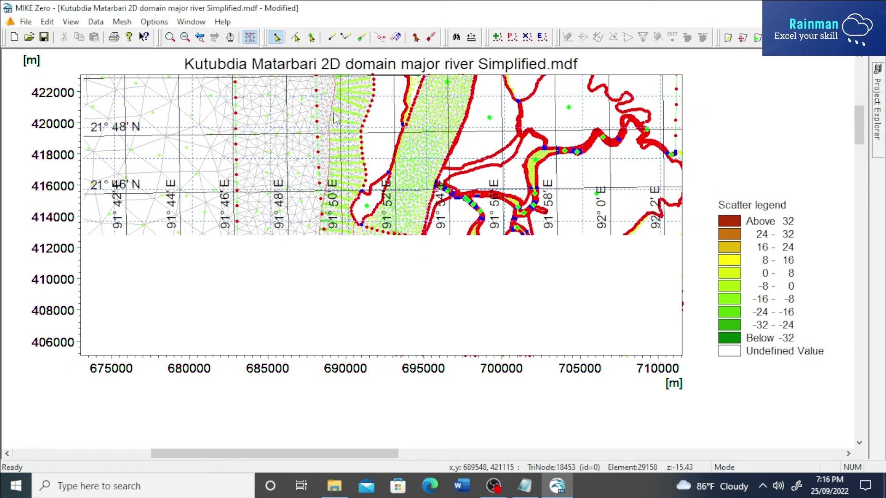
{"action": "scroll", "coordinate": [342, 156], "scroll_direction": "down", "scroll_amount": 6}
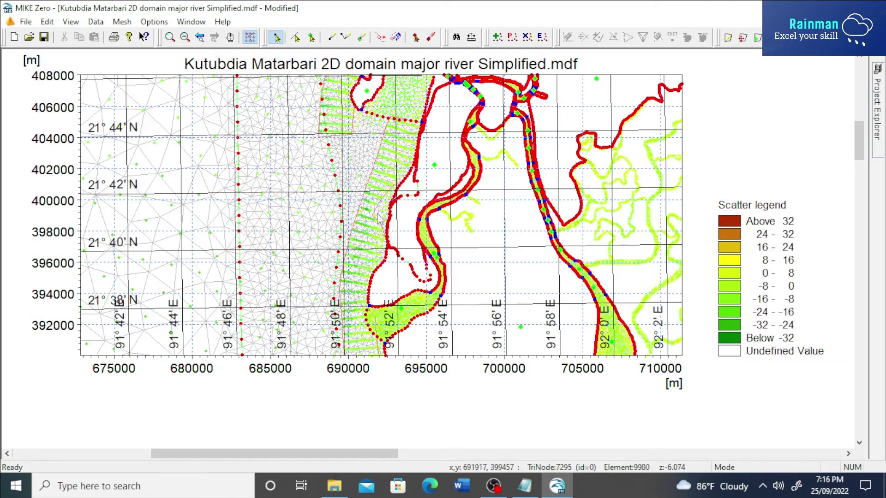
{"action": "scroll", "coordinate": [369, 229], "scroll_direction": "down", "scroll_amount": 4}
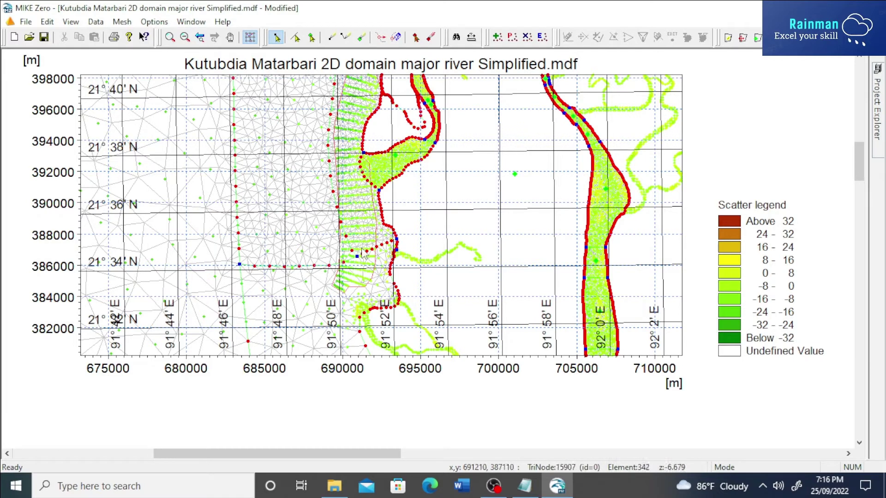
{"action": "scroll", "coordinate": [365, 249], "scroll_direction": "up", "scroll_amount": 5}
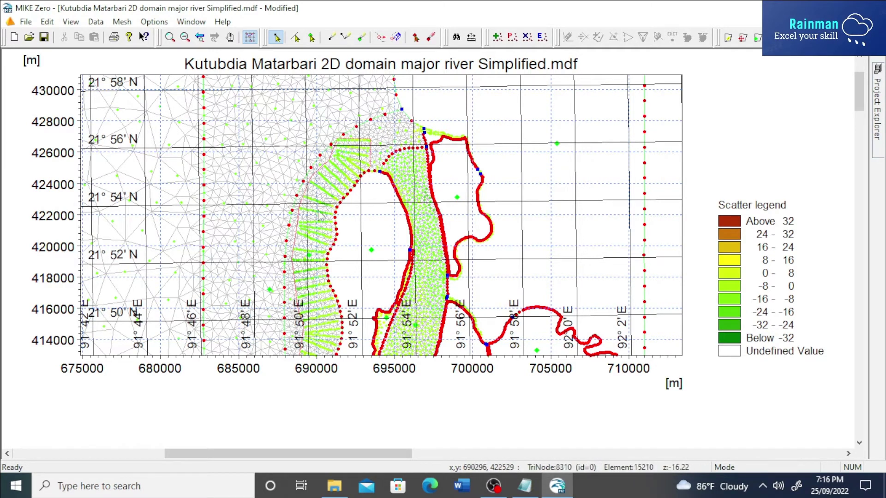
{"action": "scroll", "coordinate": [299, 192], "scroll_direction": "down", "scroll_amount": 1}
{"action": "scroll", "coordinate": [323, 148], "scroll_direction": "down", "scroll_amount": 3}
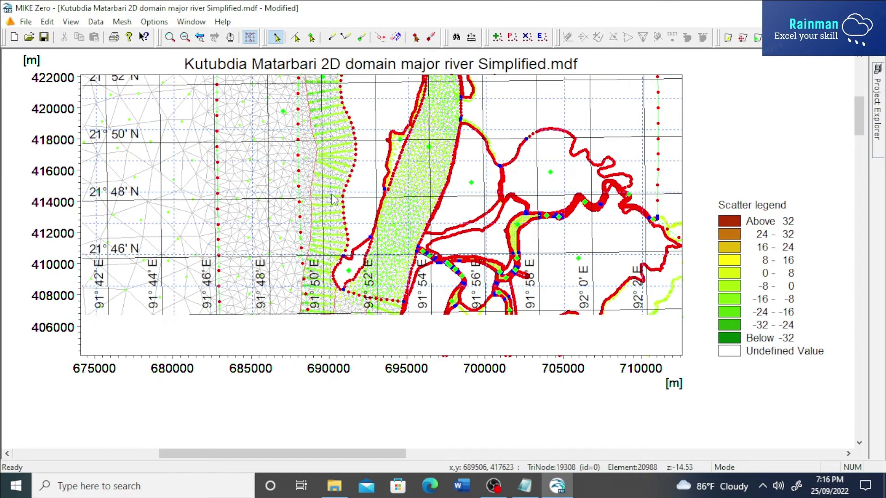
{"action": "scroll", "coordinate": [311, 181], "scroll_direction": "down", "scroll_amount": 2}
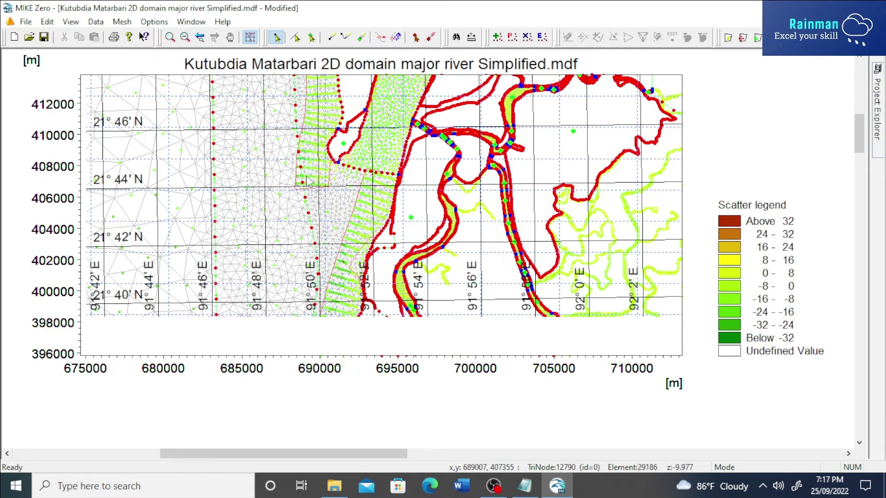
{"action": "scroll", "coordinate": [331, 173], "scroll_direction": "down", "scroll_amount": 1}
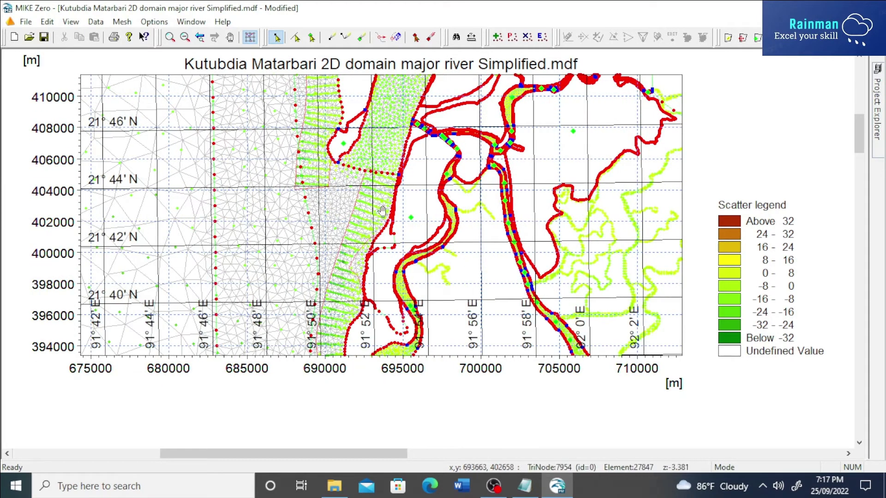
{"action": "scroll", "coordinate": [378, 212], "scroll_direction": "down", "scroll_amount": 2}
{"action": "scroll", "coordinate": [378, 129], "scroll_direction": "down", "scroll_amount": 2}
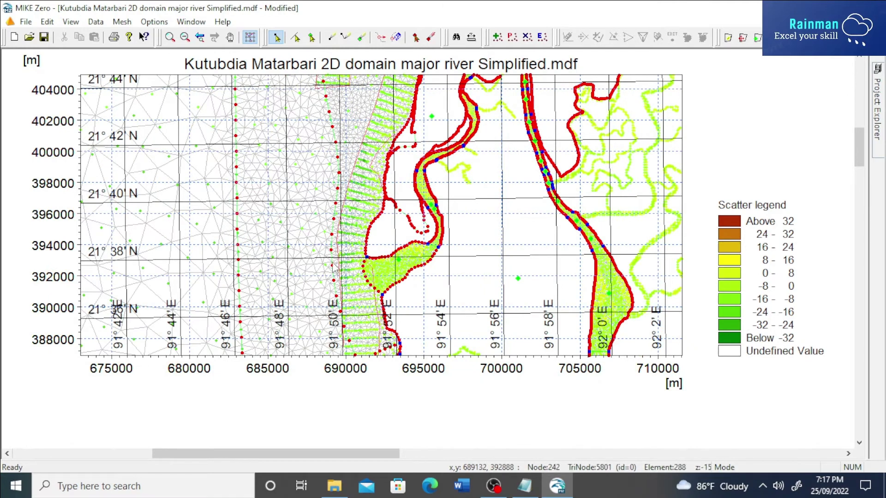
{"action": "scroll", "coordinate": [341, 152], "scroll_direction": "down", "scroll_amount": 4}
{"action": "scroll", "coordinate": [338, 139], "scroll_direction": "down", "scroll_amount": 4}
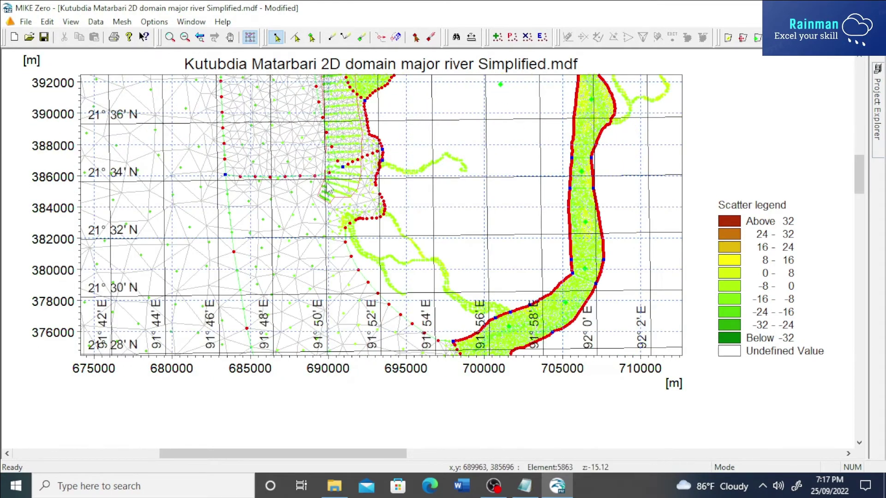
{"action": "scroll", "coordinate": [364, 153], "scroll_direction": "up", "scroll_amount": 4}
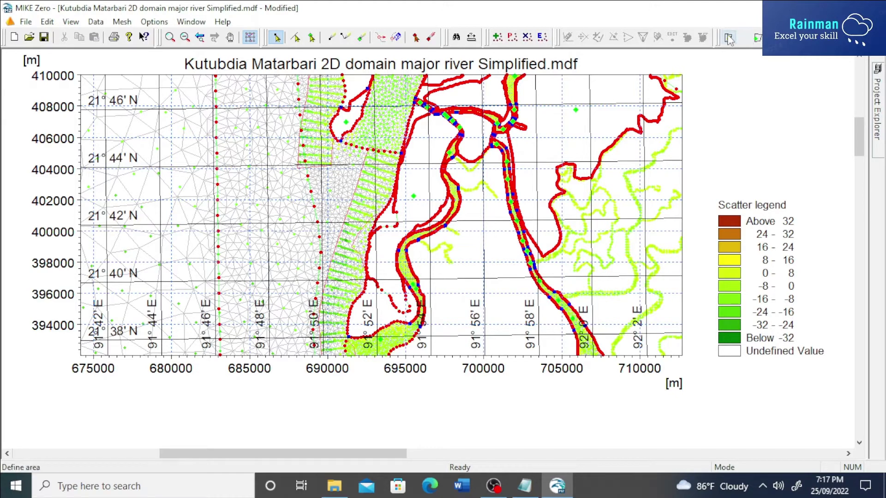
Draw a five-corner polygon on the map and accept it as Prioritization area 3
{"action": "left_click", "coordinate": [728, 40]}
{"action": "left_click", "coordinate": [187, 178]}
{"action": "left_click", "coordinate": [261, 160]}
{"action": "left_click", "coordinate": [260, 244]}
{"action": "left_click", "coordinate": [231, 344]}
{"action": "left_click", "coordinate": [186, 283]}
{"action": "double_click", "coordinate": [197, 226]}
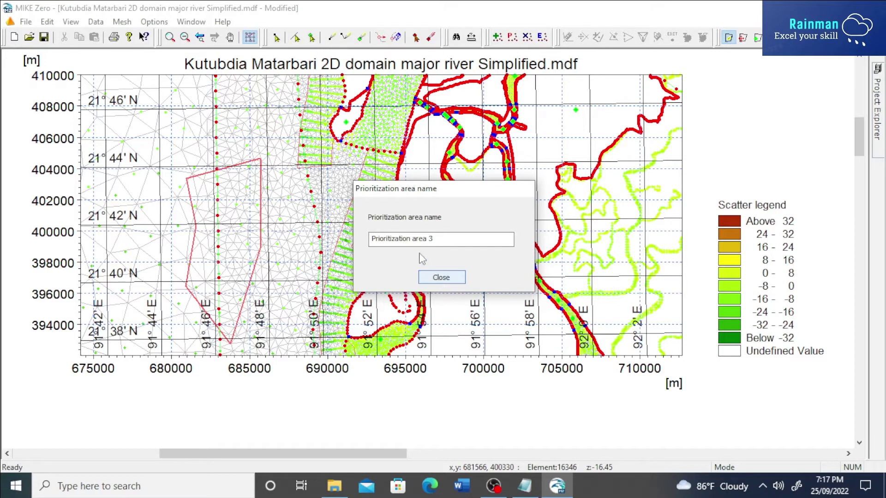
{"action": "left_click", "coordinate": [442, 278]}
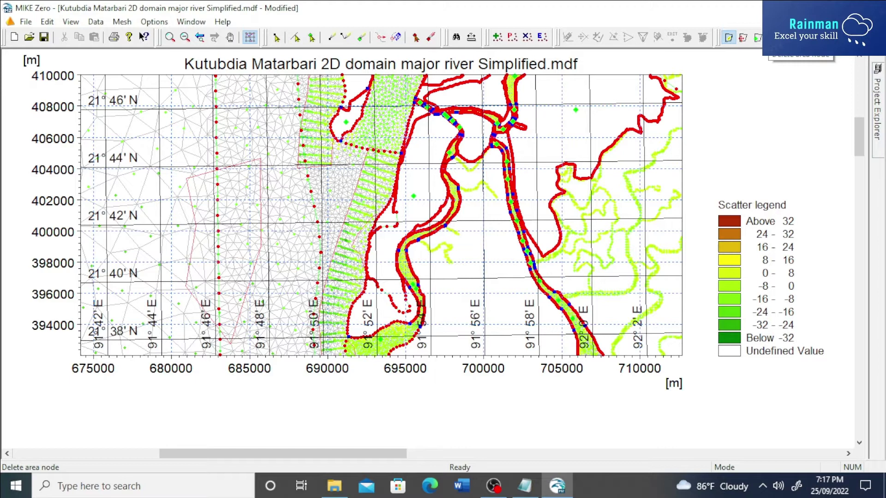
{"action": "left_click", "coordinate": [773, 37]}
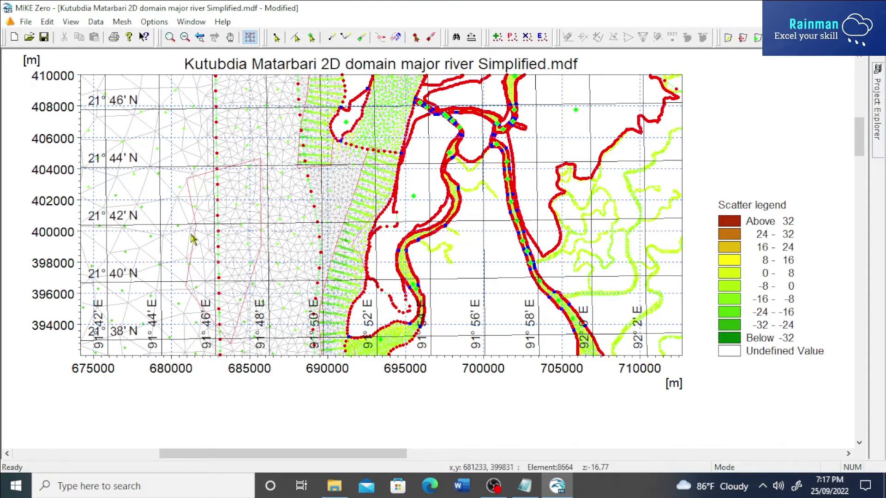
Delete the nodes of the stray red polygon near the coast
{"action": "left_click", "coordinate": [190, 176]}
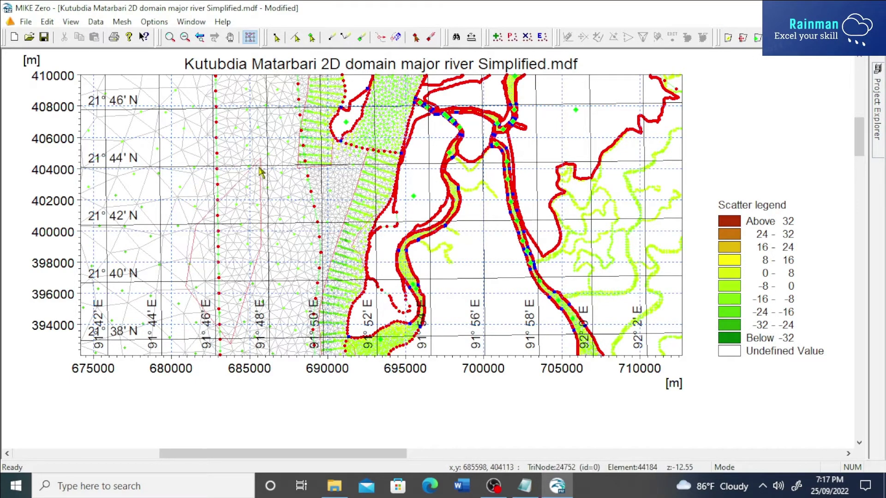
{"action": "left_click", "coordinate": [262, 248]}
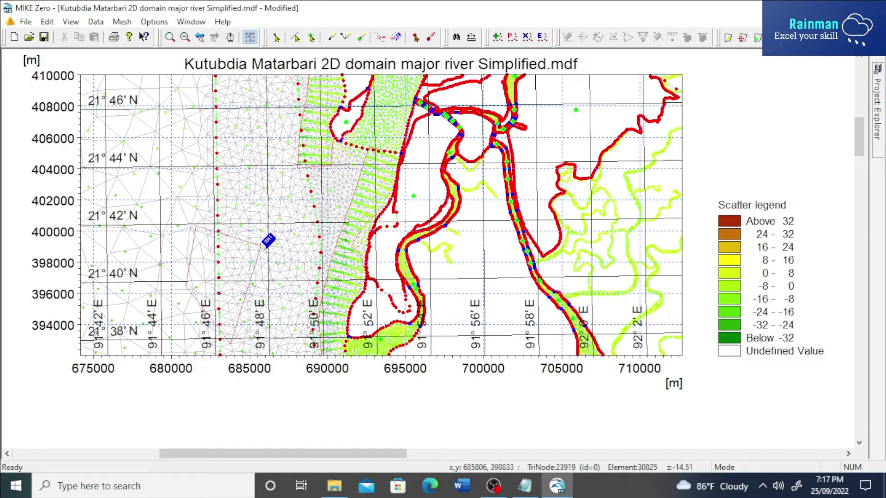
{"action": "left_click", "coordinate": [232, 341]}
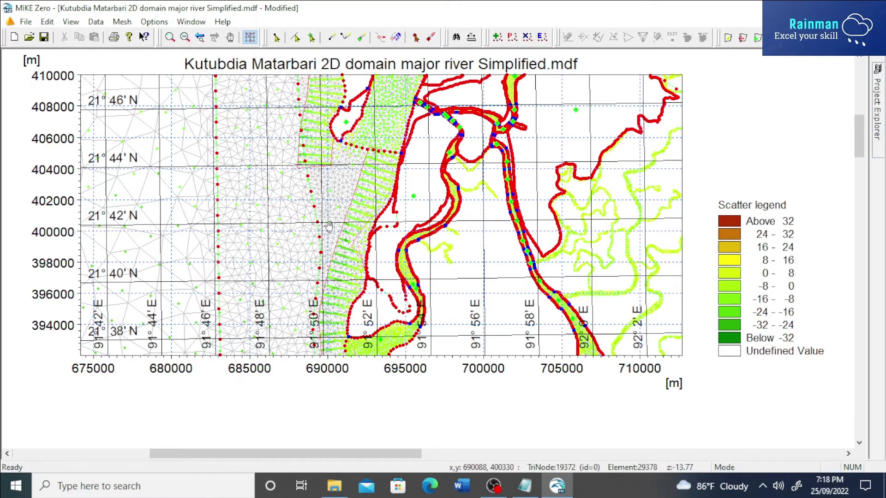
Zoom out and bring up the Mesh Interpolate settings
{"action": "scroll", "coordinate": [329, 225], "scroll_direction": "down", "scroll_amount": 1}
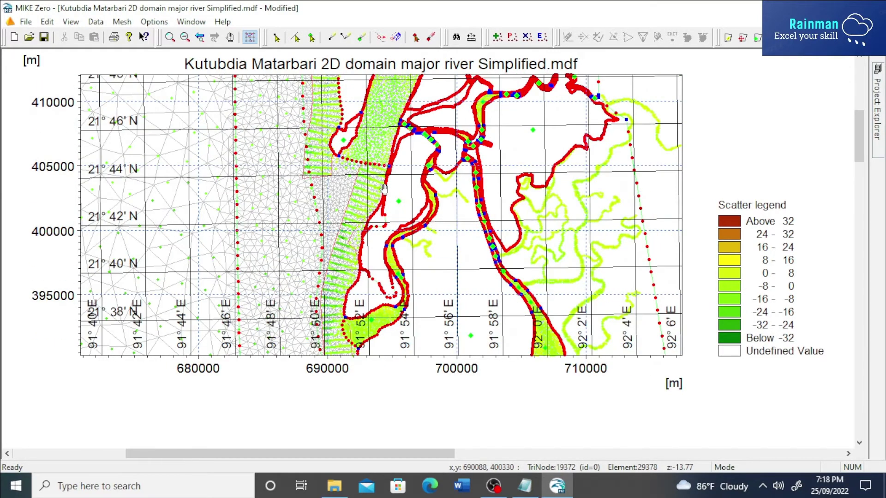
{"action": "scroll", "coordinate": [360, 185], "scroll_direction": "down", "scroll_amount": 1}
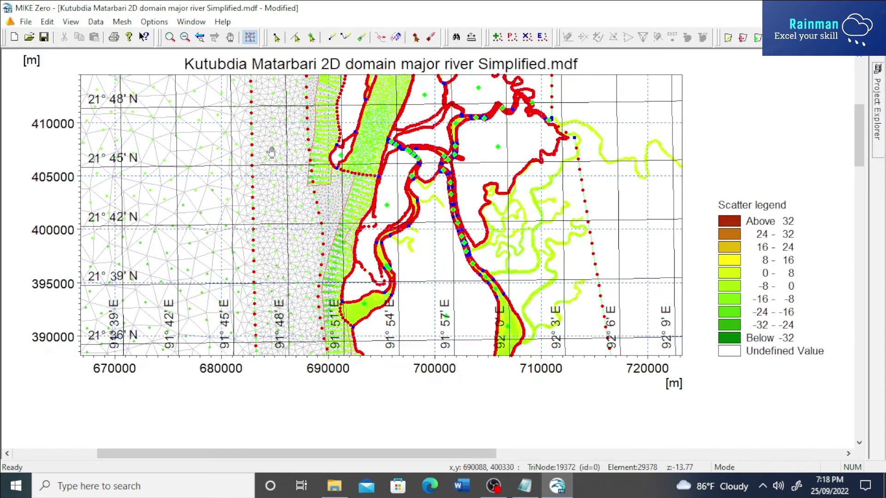
{"action": "scroll", "coordinate": [153, 76], "scroll_direction": "down", "scroll_amount": 1}
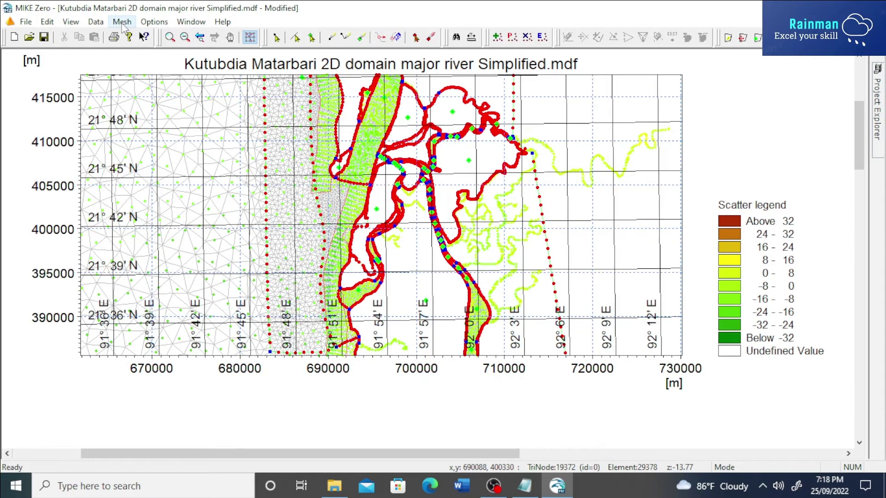
{"action": "left_click", "coordinate": [122, 22]}
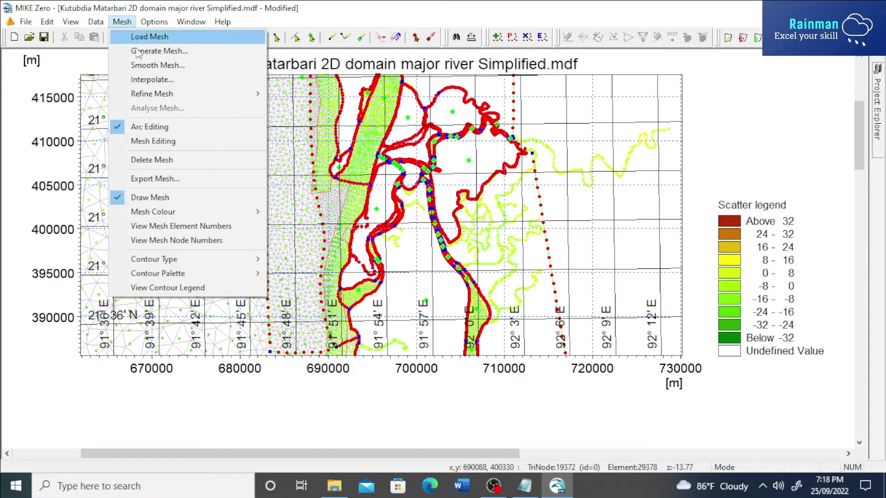
{"action": "left_click", "coordinate": [163, 81]}
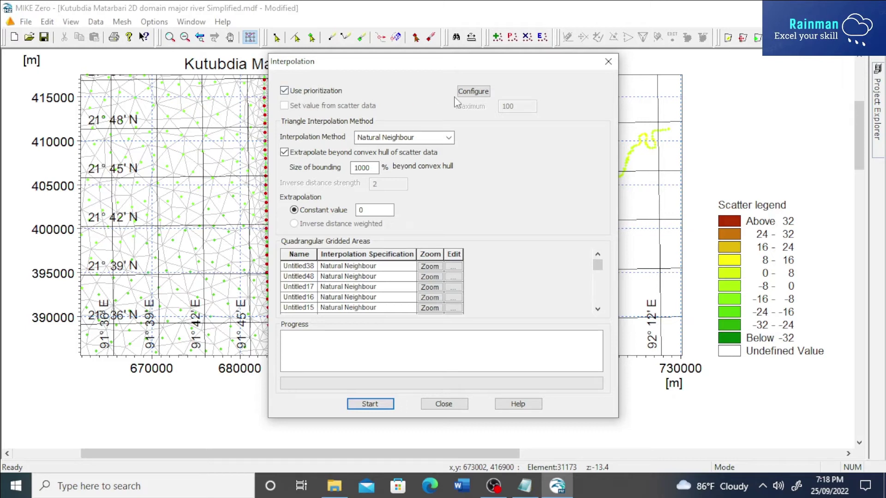
{"action": "left_click", "coordinate": [473, 92]}
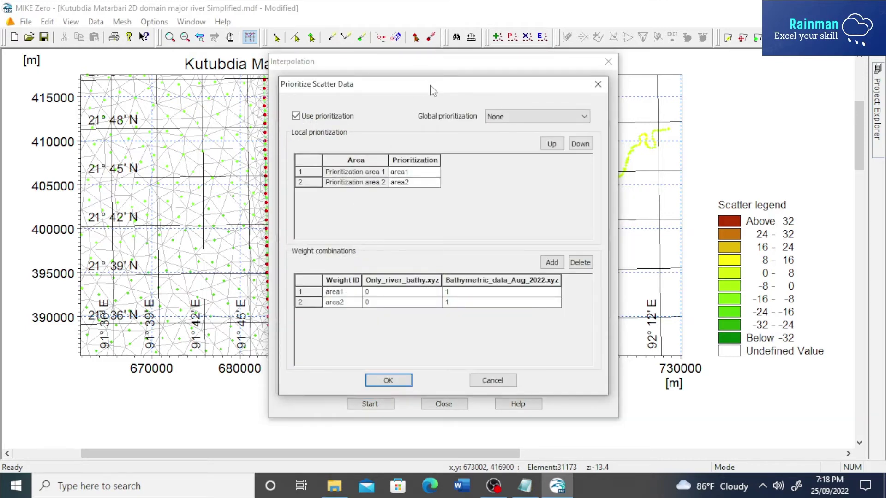
{"action": "left_click_drag", "start_coordinate": [434, 87], "coordinate": [243, 94]}
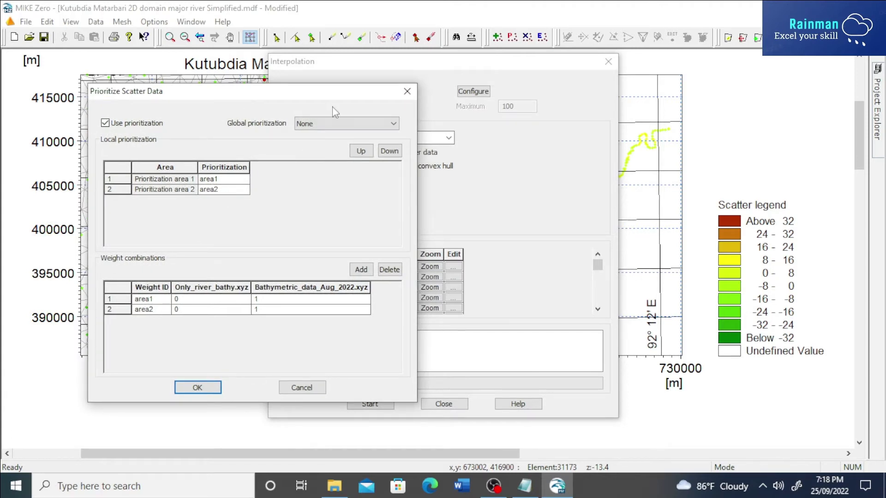
{"action": "left_click", "coordinate": [518, 62]}
{"action": "left_click", "coordinate": [374, 125]}
{"action": "left_click", "coordinate": [374, 125]}
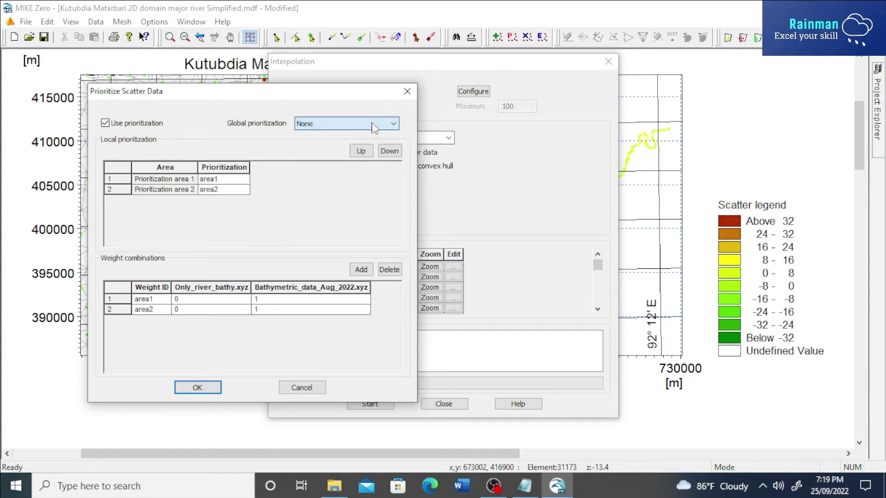
{"action": "left_click", "coordinate": [198, 387]}
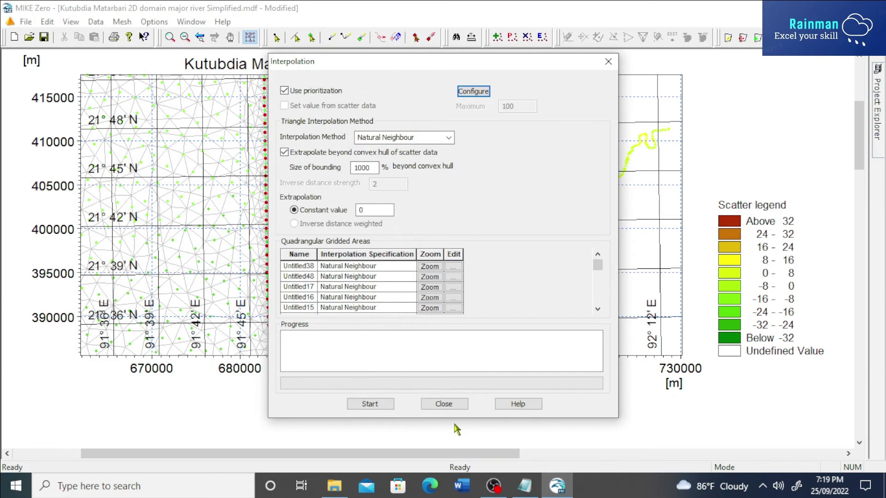
Run the interpolation and close the dialog once it reports Ended
{"action": "left_click", "coordinate": [375, 406]}
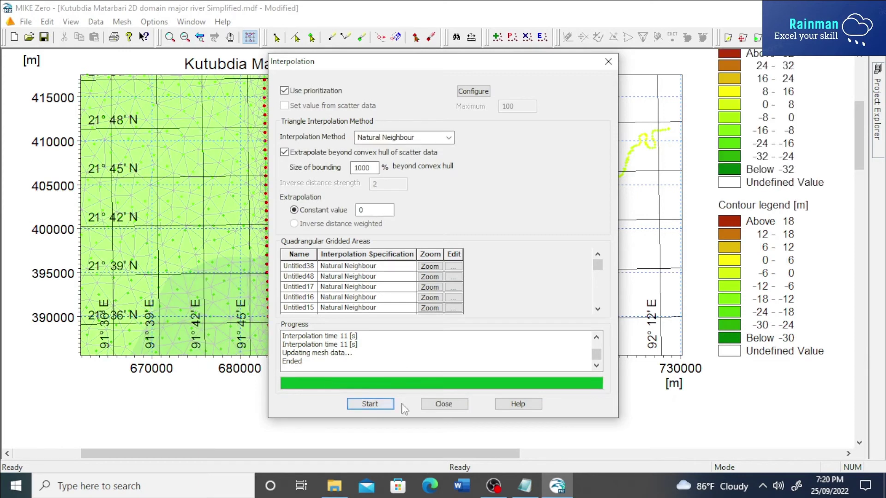
{"action": "left_click", "coordinate": [444, 404]}
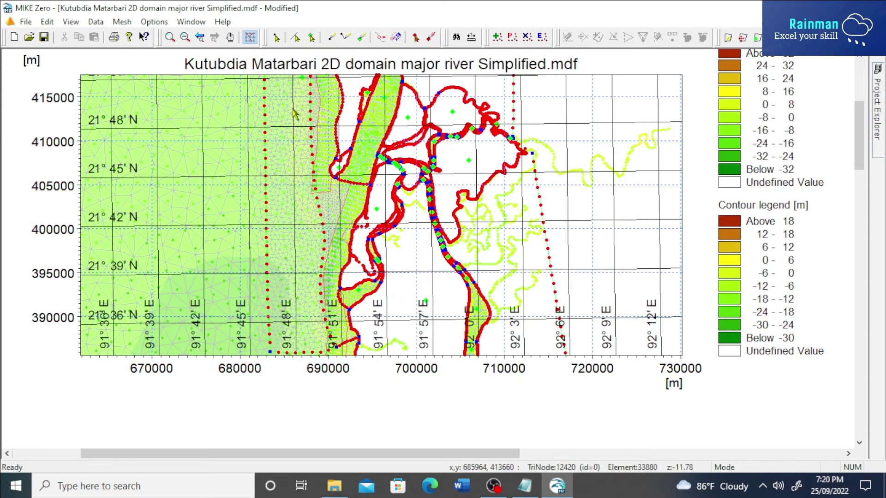
Start Export Mesh, dismiss the missing file name error, and browse for a save location
{"action": "left_click", "coordinate": [29, 23]}
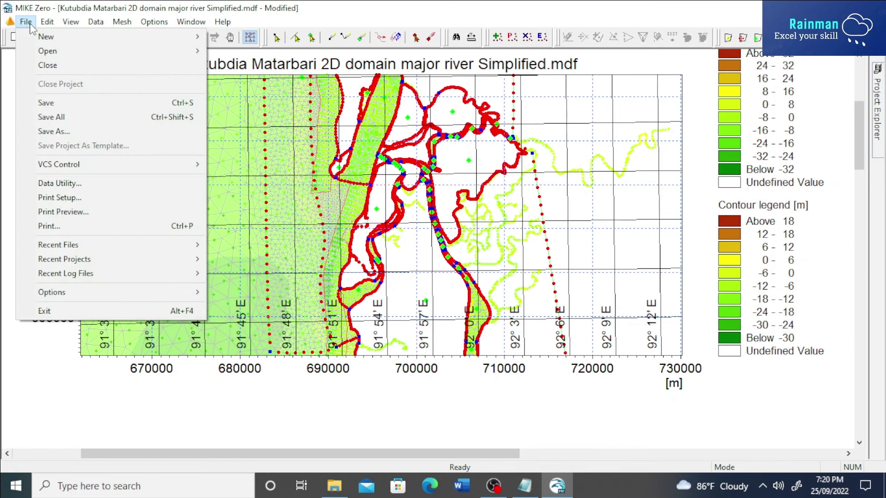
{"action": "mouse_move", "coordinate": [122, 23]}
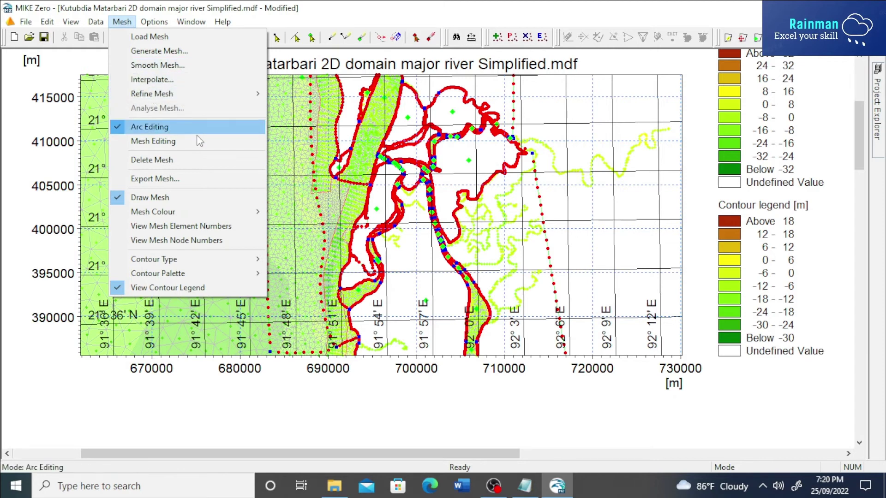
{"action": "left_click", "coordinate": [173, 180]}
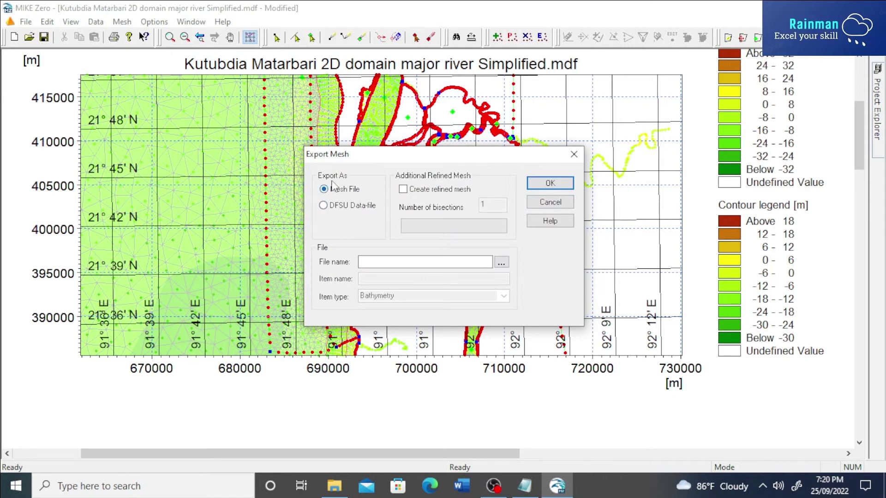
{"action": "left_click", "coordinate": [550, 183]}
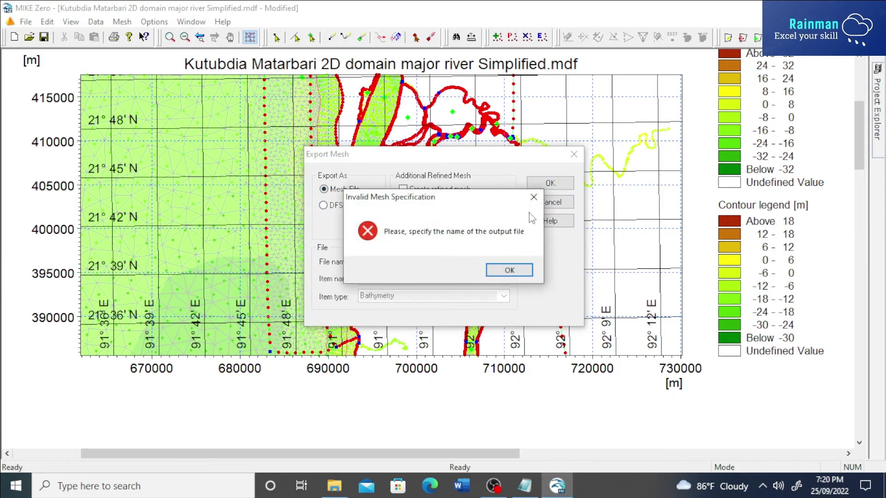
{"action": "left_click", "coordinate": [507, 268]}
{"action": "left_click", "coordinate": [501, 263]}
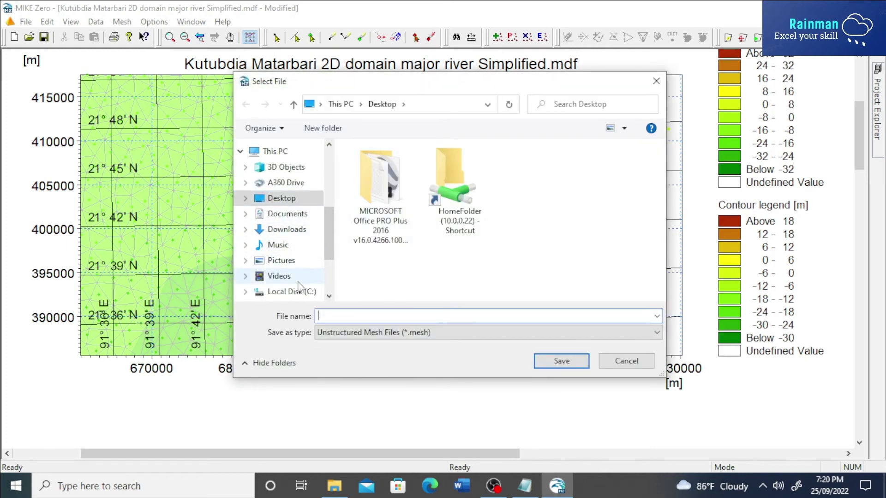
Go to D:\Rainman\Update bathymetry and name the output 'updaatge bathymetry'
{"action": "left_click_drag", "start_coordinate": [329, 253], "coordinate": [328, 271]}
{"action": "left_click", "coordinate": [311, 240]}
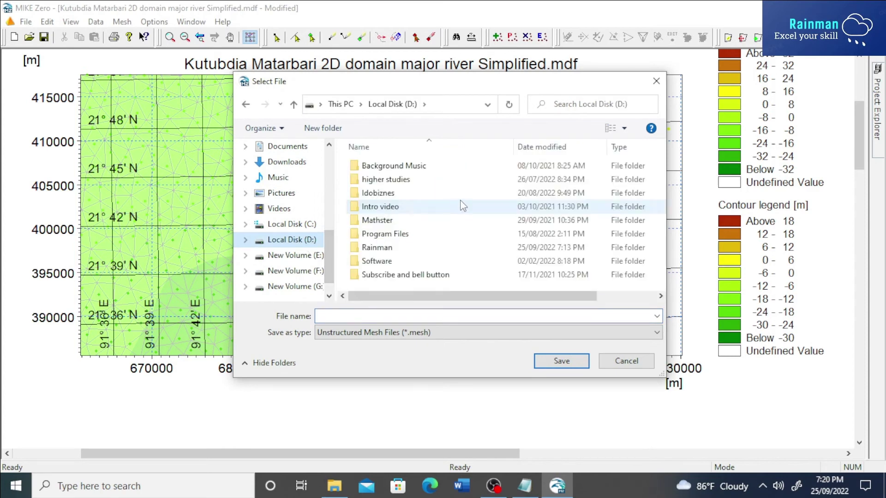
{"action": "double_click", "coordinate": [376, 248]}
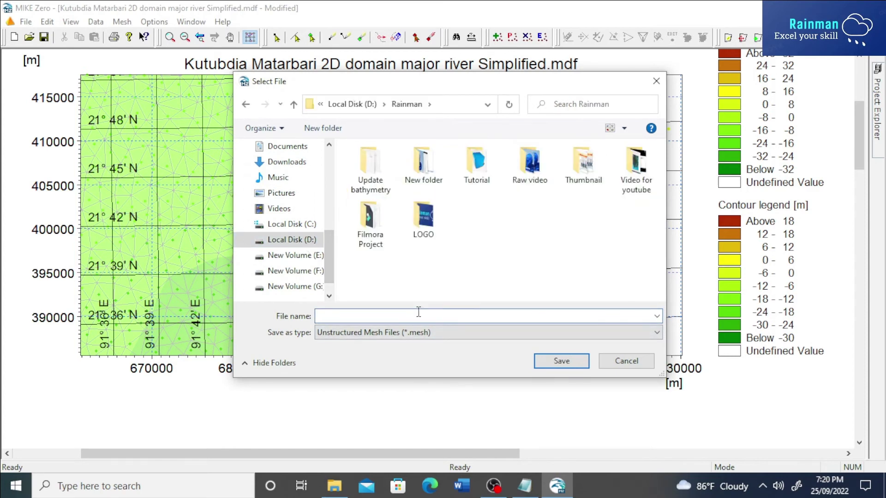
{"action": "type", "text": "update"}
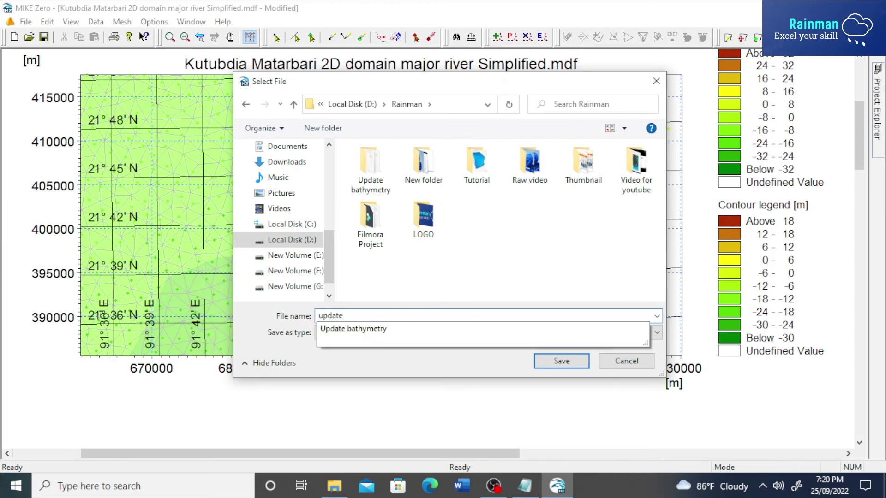
{"action": "left_click", "coordinate": [401, 329]}
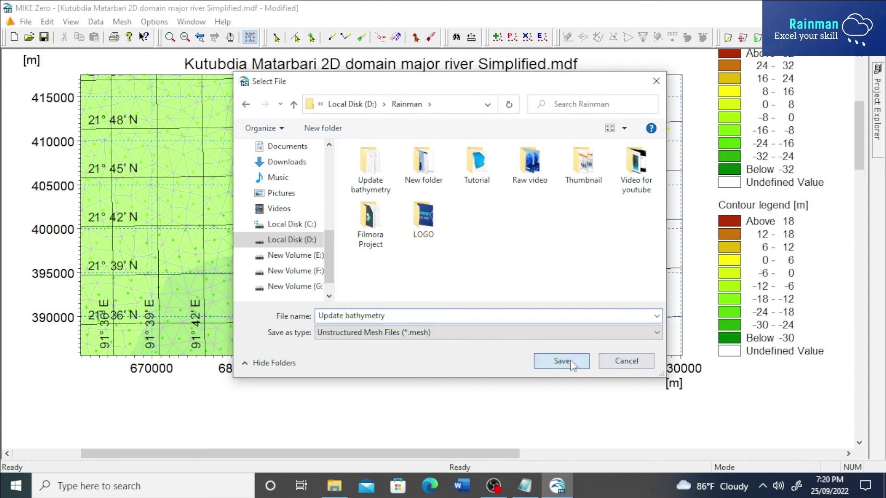
{"action": "left_click", "coordinate": [561, 361]}
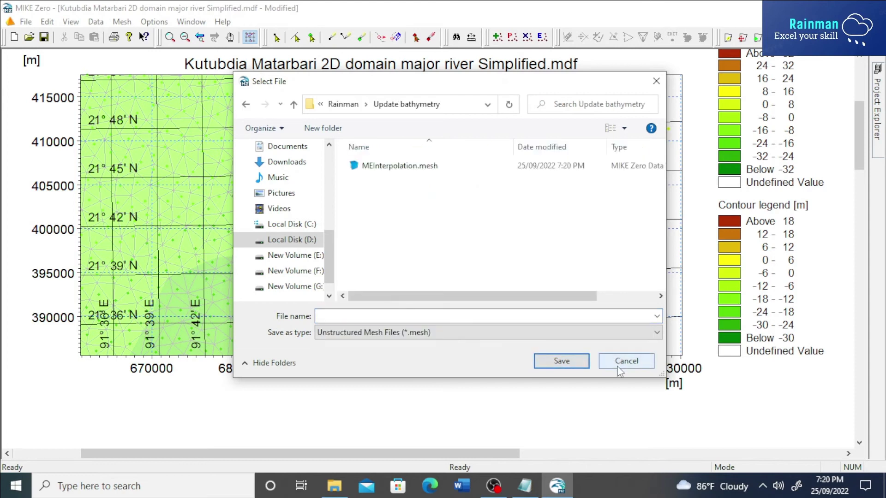
{"action": "left_click", "coordinate": [383, 316]}
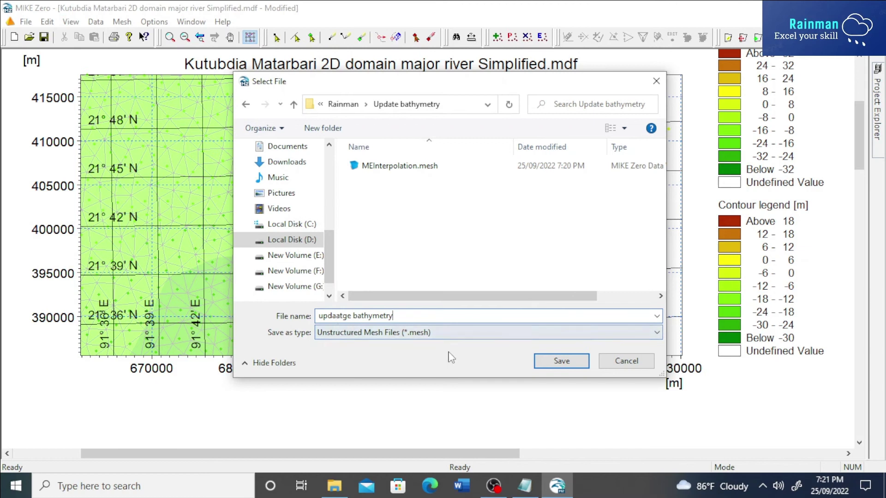
Save and confirm the export, then select updaatge bathymetry.mesh in File Explorer
{"action": "left_click", "coordinate": [541, 362]}
{"action": "left_click", "coordinate": [540, 186]}
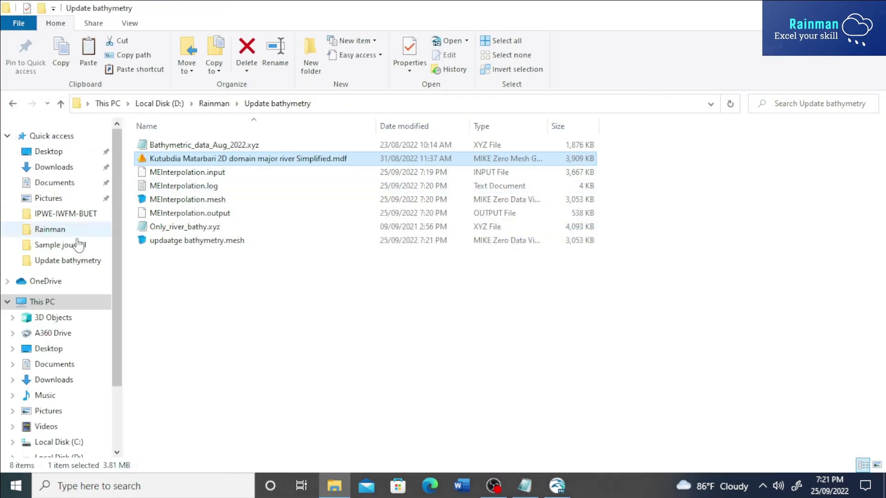
{"action": "left_click", "coordinate": [188, 290]}
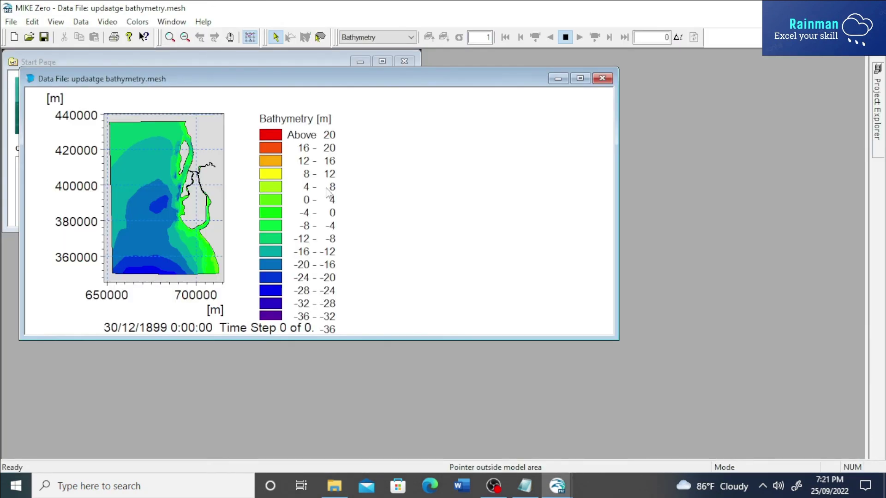
Maximize the updaatge bathymetry.mesh data window
{"action": "left_click", "coordinate": [580, 79]}
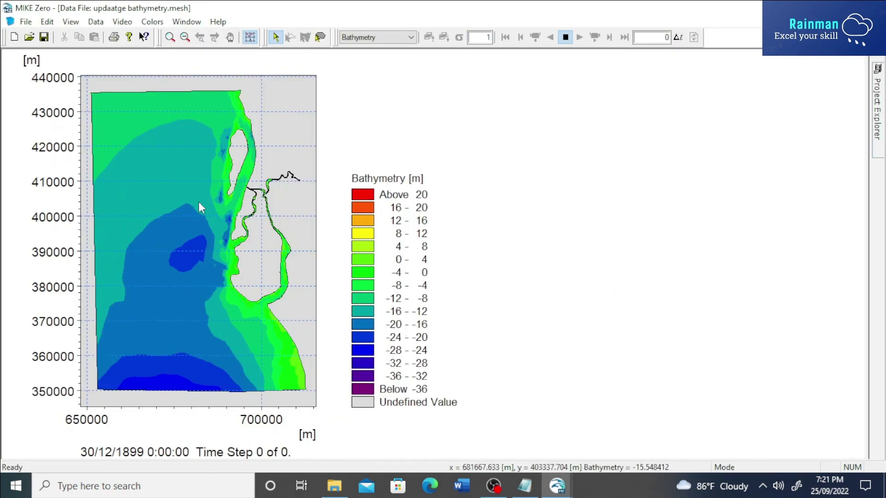